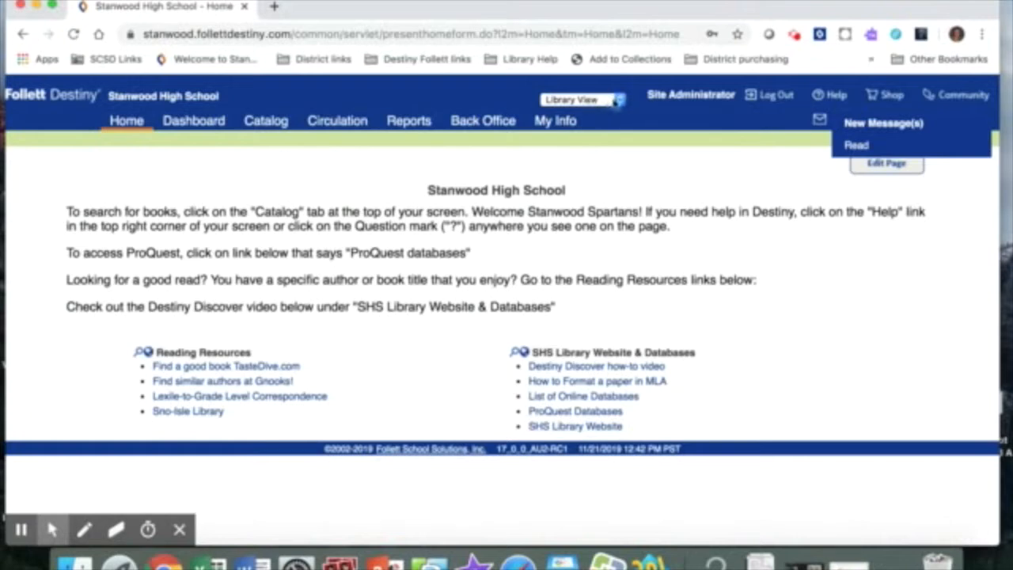
Keep the site in Library View and open the library catalog.
click(619, 101)
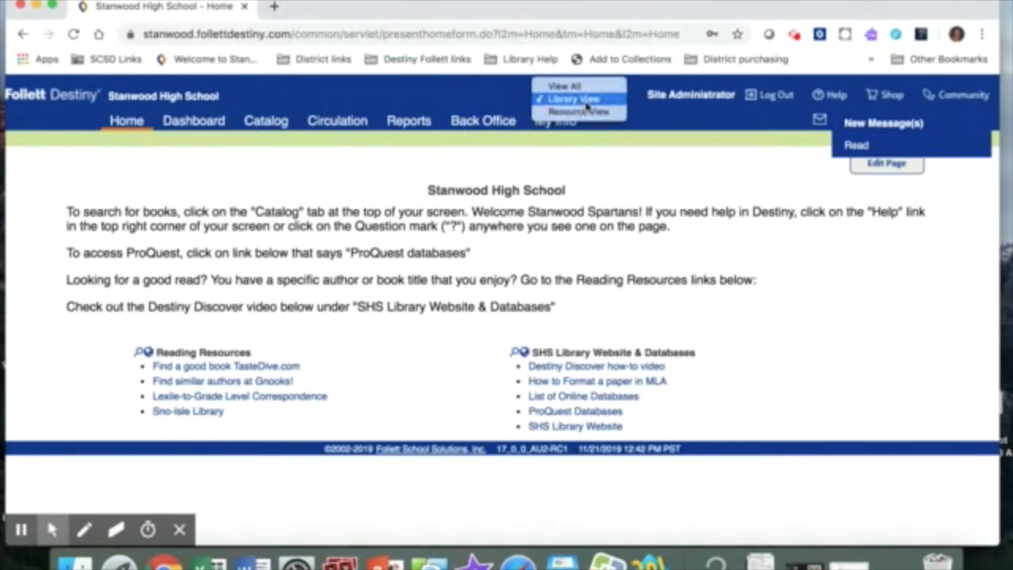
click(586, 105)
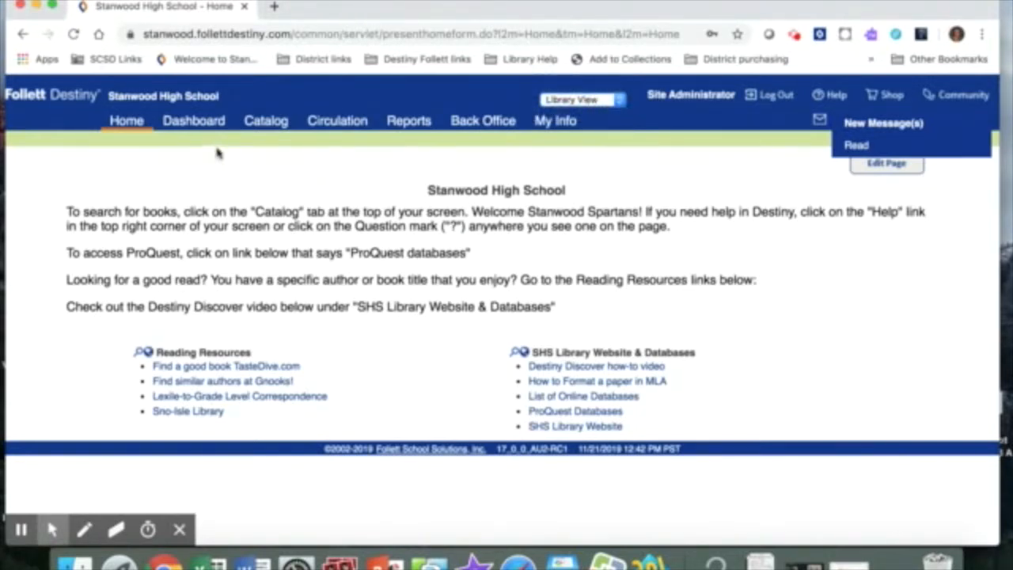
click(261, 129)
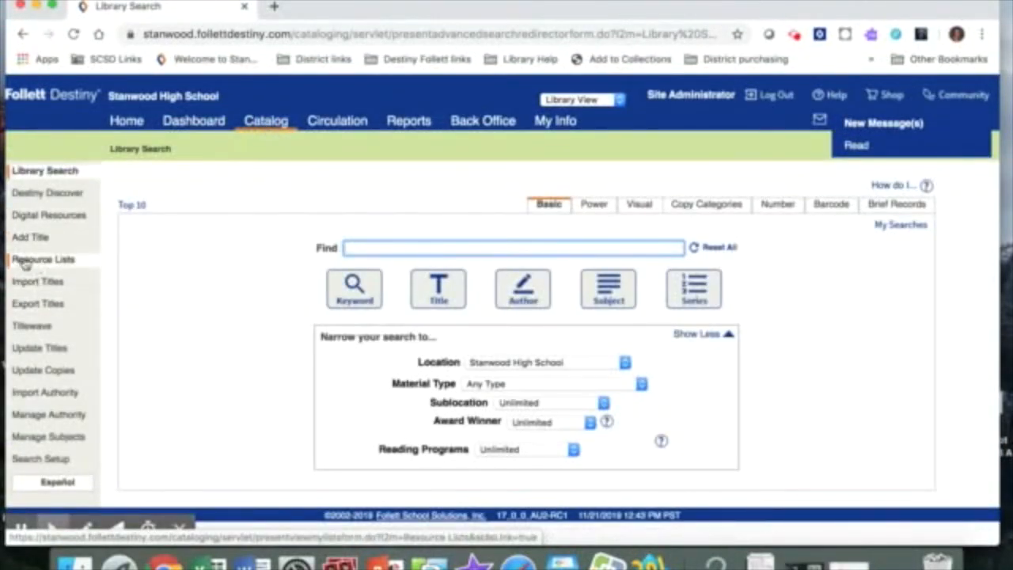
View the catalog's resource lists and the blank form for adding a list, and leave the form without saving.
click(47, 262)
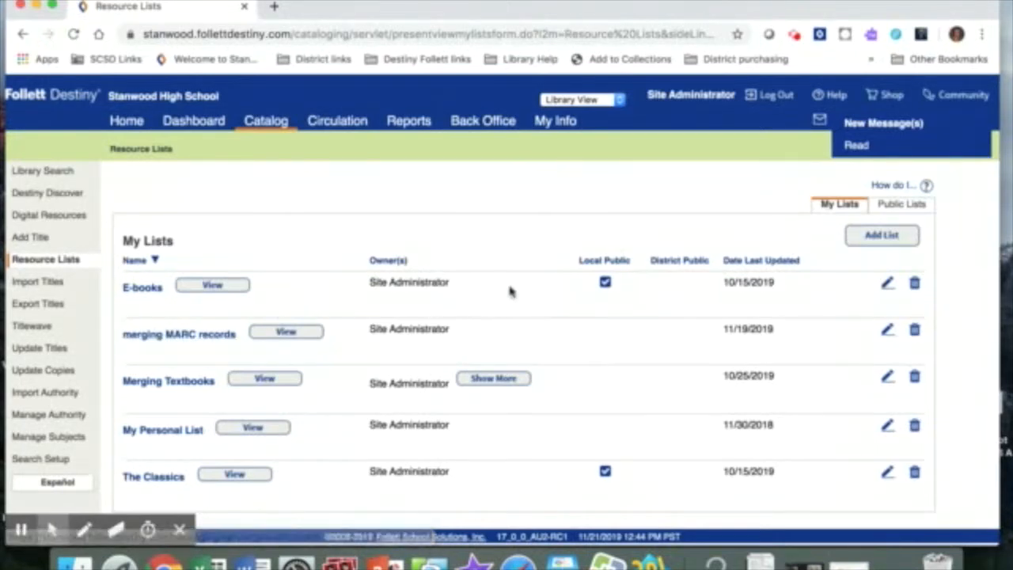
click(886, 240)
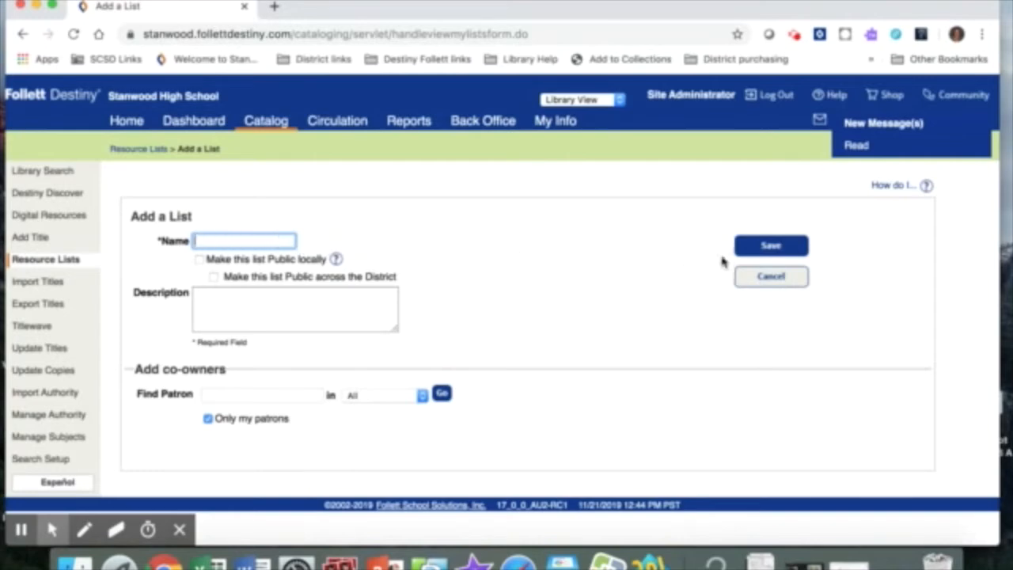
click(771, 277)
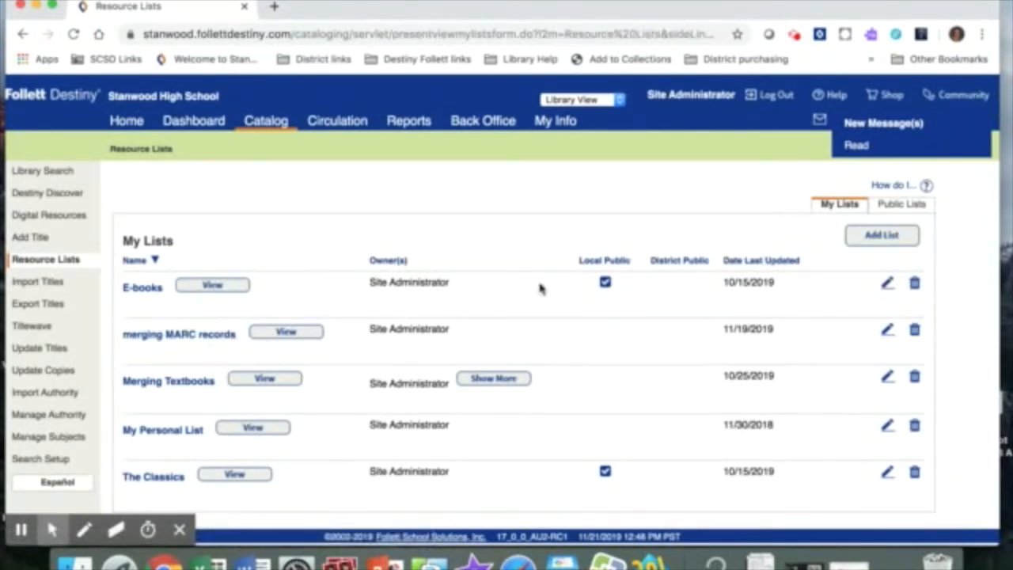
Search the library catalog by title for "runaway jury".
click(48, 172)
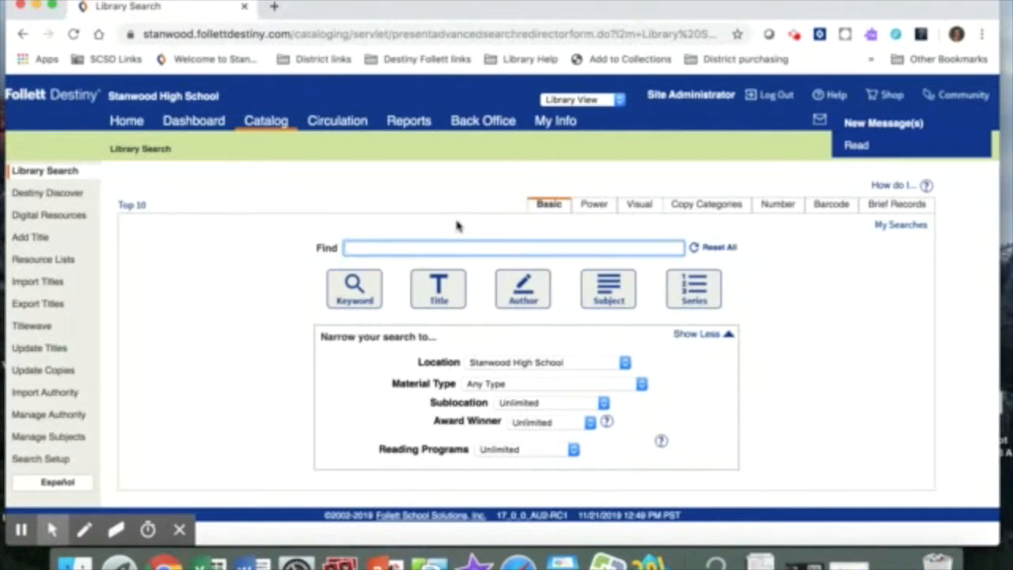
text(runa)
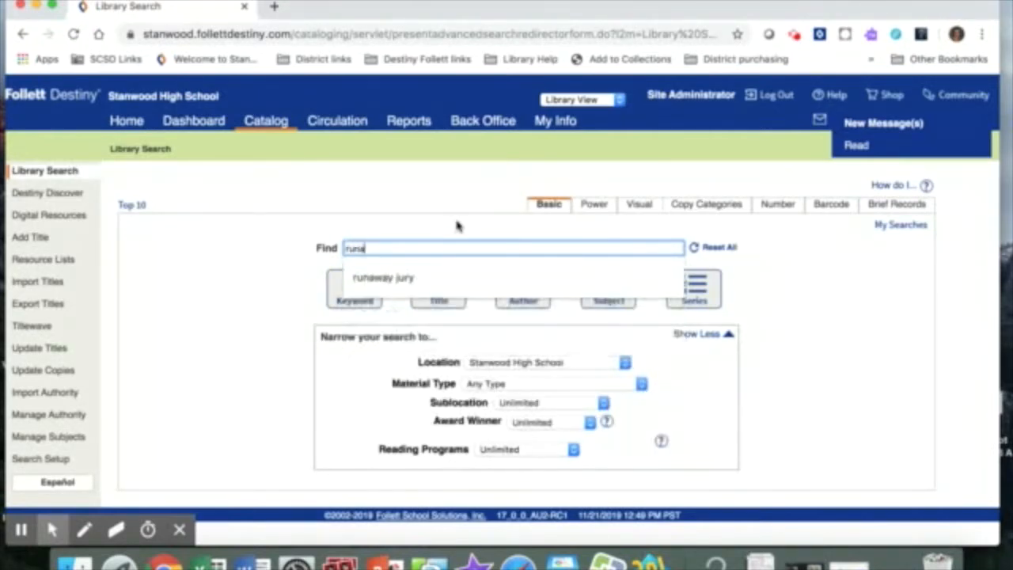
text(way jury)
click(418, 276)
click(437, 287)
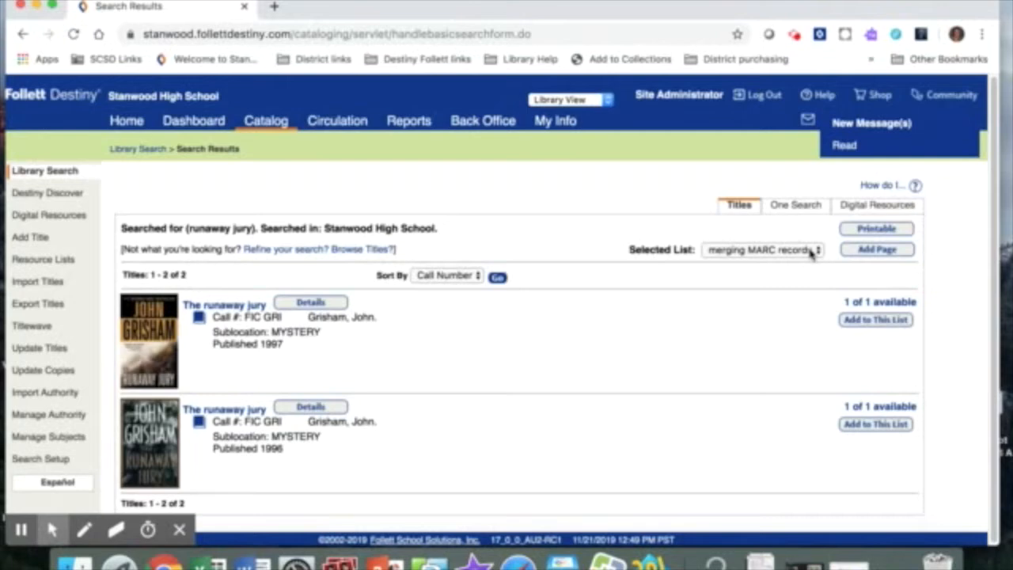
Add both editions of The runaway jury to the "merging MARC records" list and open that resource list.
click(866, 324)
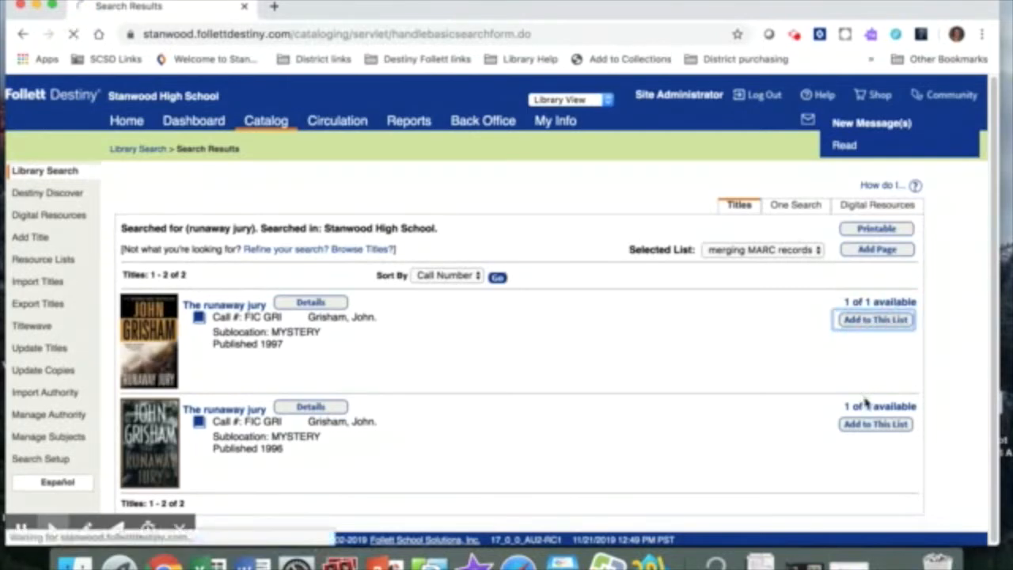
click(874, 425)
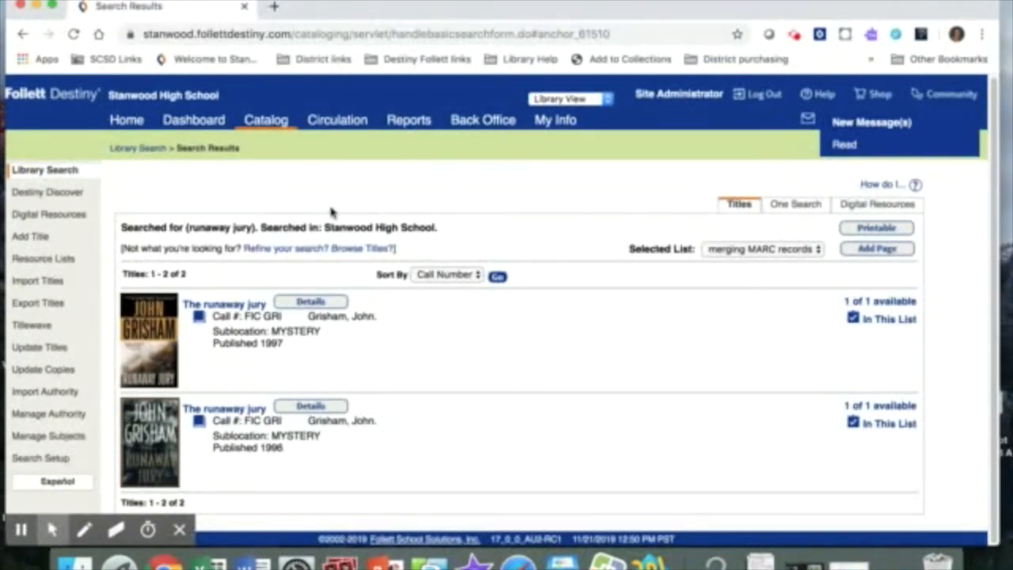
click(50, 262)
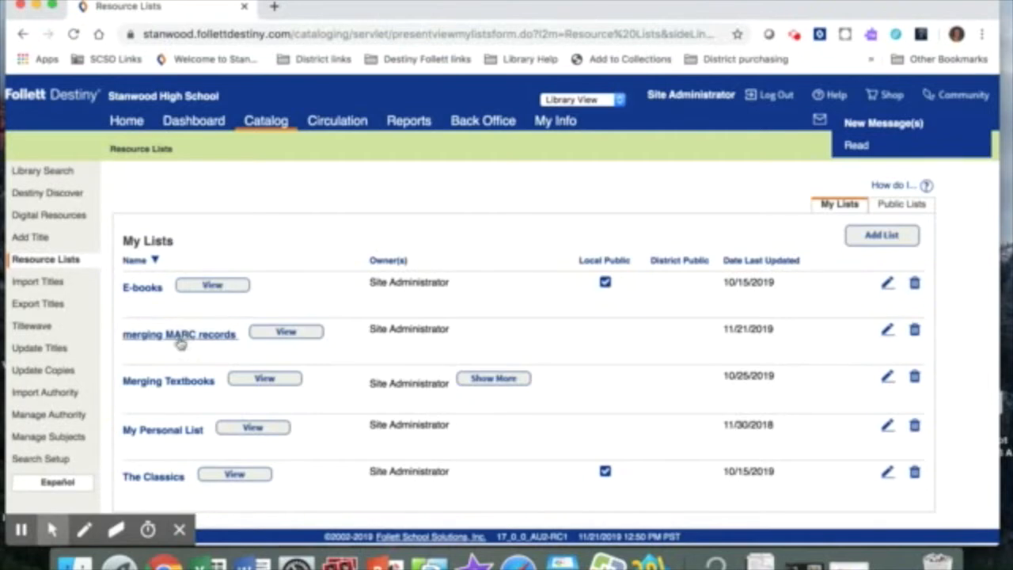
click(181, 335)
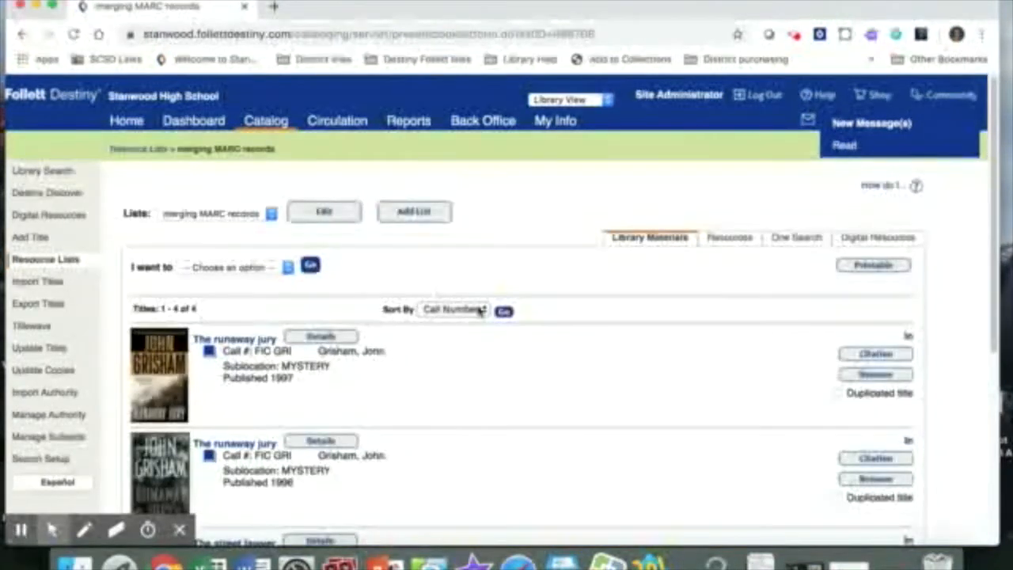
Mark the 1997 and 1996 editions of The runaway jury as duplicated titles and open the list's library material duplicates.
scroll(554, 332, down, 2)
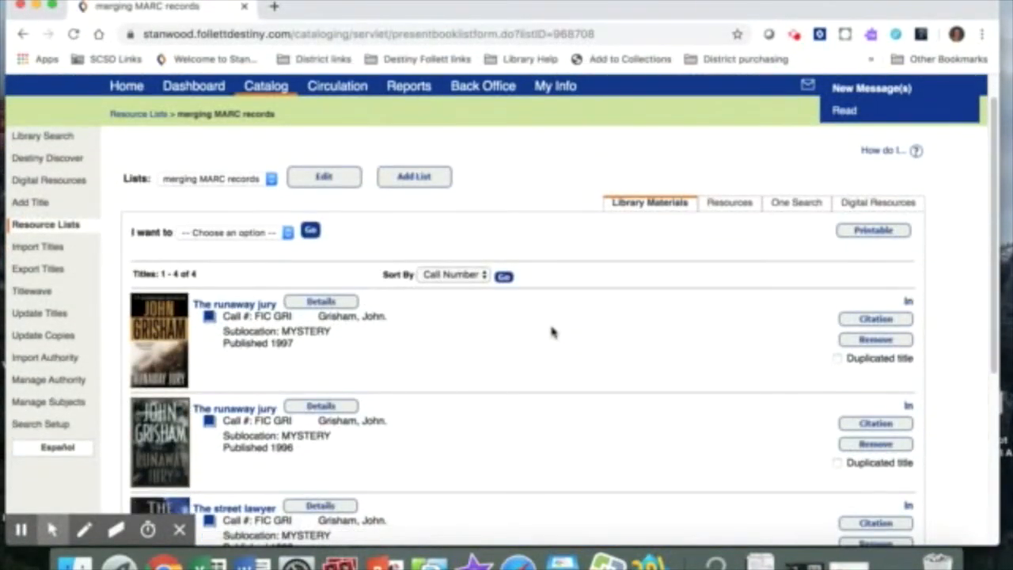
scroll(553, 333, down, 1)
scroll(459, 349, down, 5)
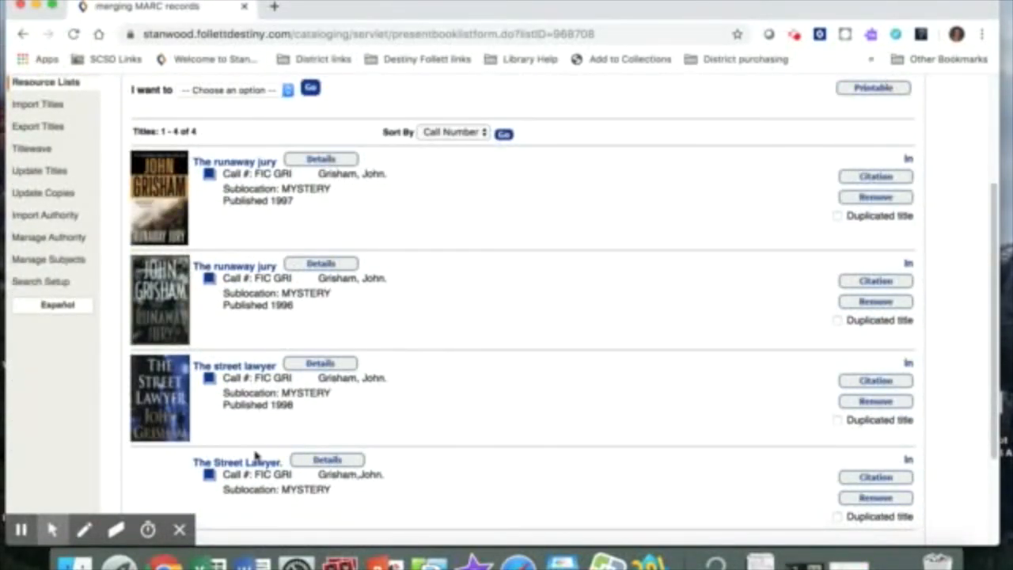
scroll(414, 303, up, 1)
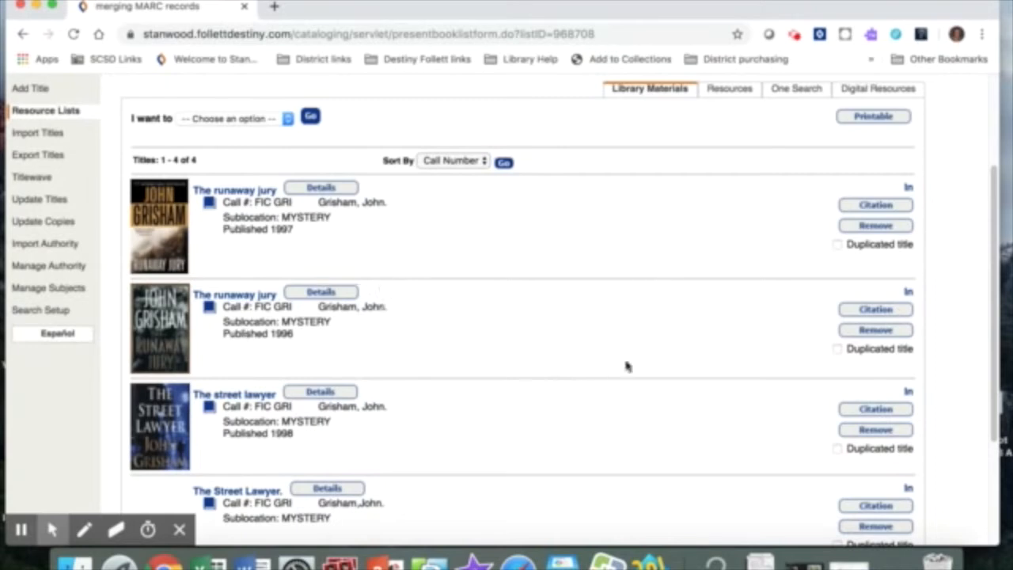
click(838, 247)
click(837, 348)
click(286, 119)
click(259, 170)
click(310, 118)
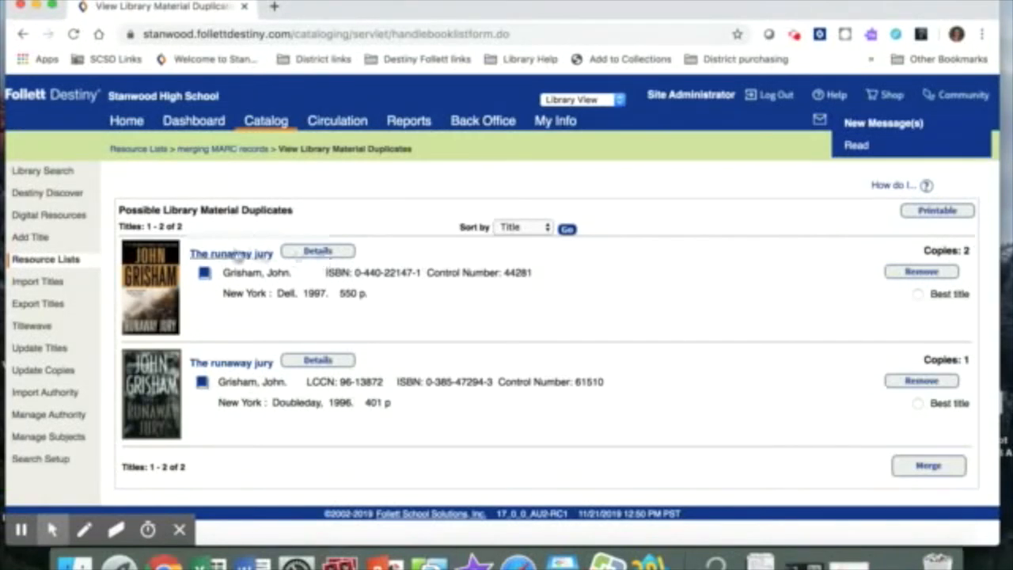
Compare the title details of the 1997 and 1996 records of The runaway jury.
click(323, 252)
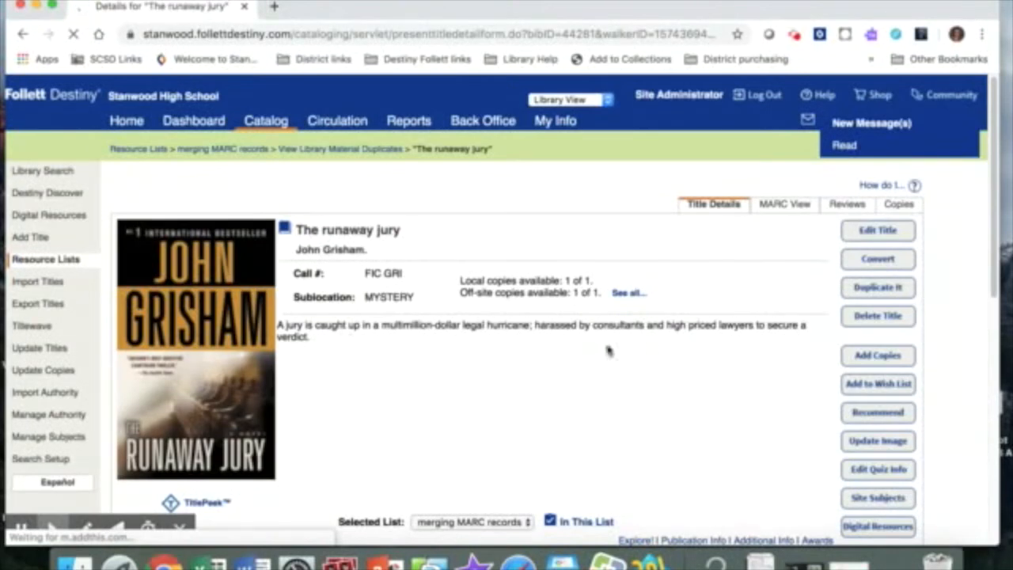
click(335, 150)
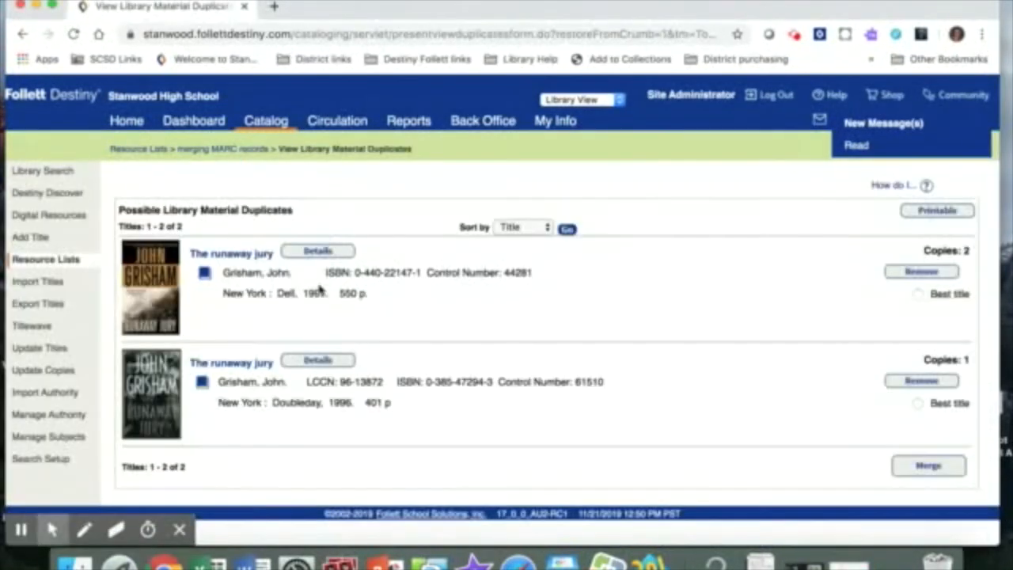
click(317, 360)
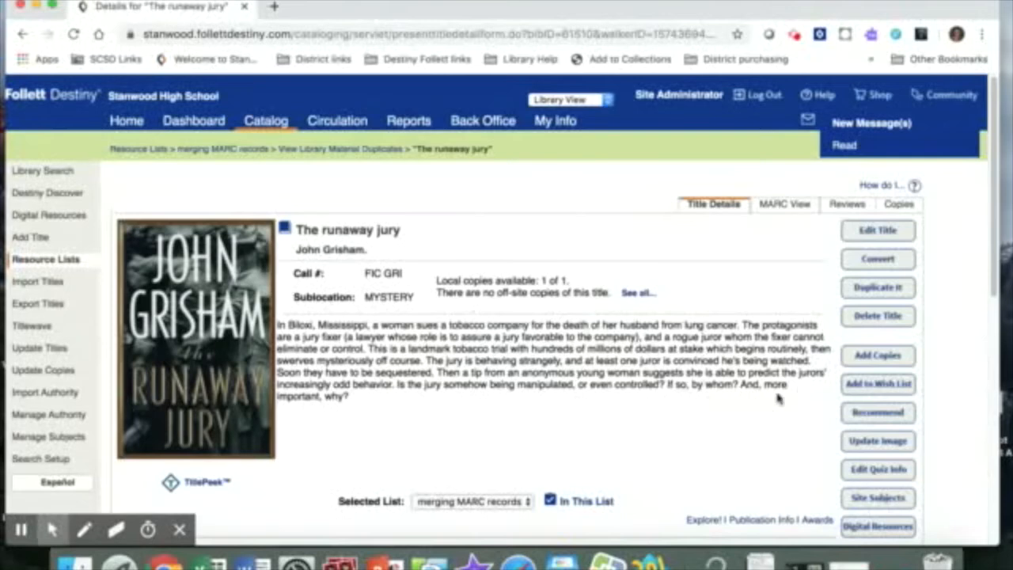
click(320, 152)
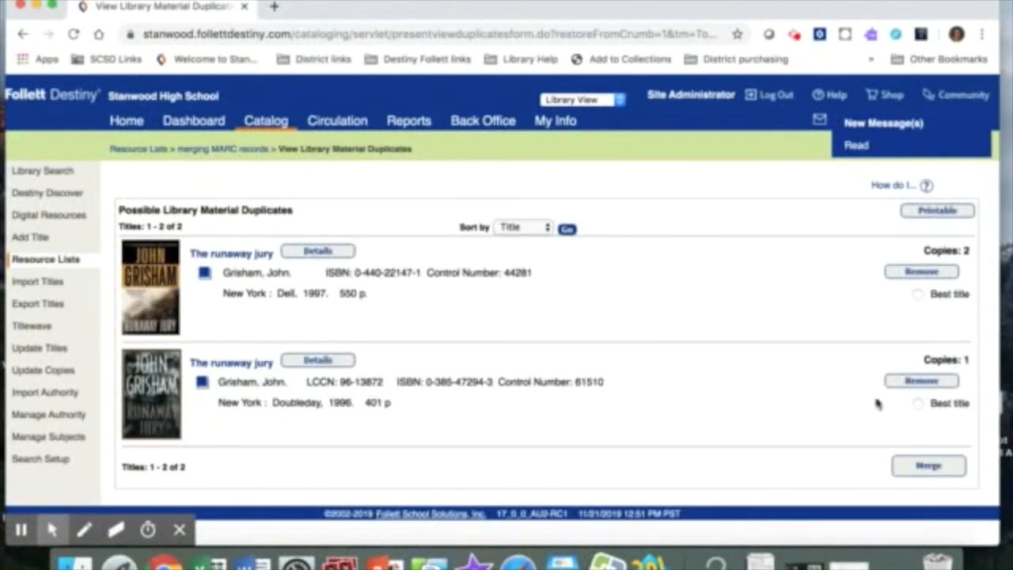
Merge The runaway jury duplicates with the 1996 Doubleday record as best title, and remove the merged title from the list.
click(917, 403)
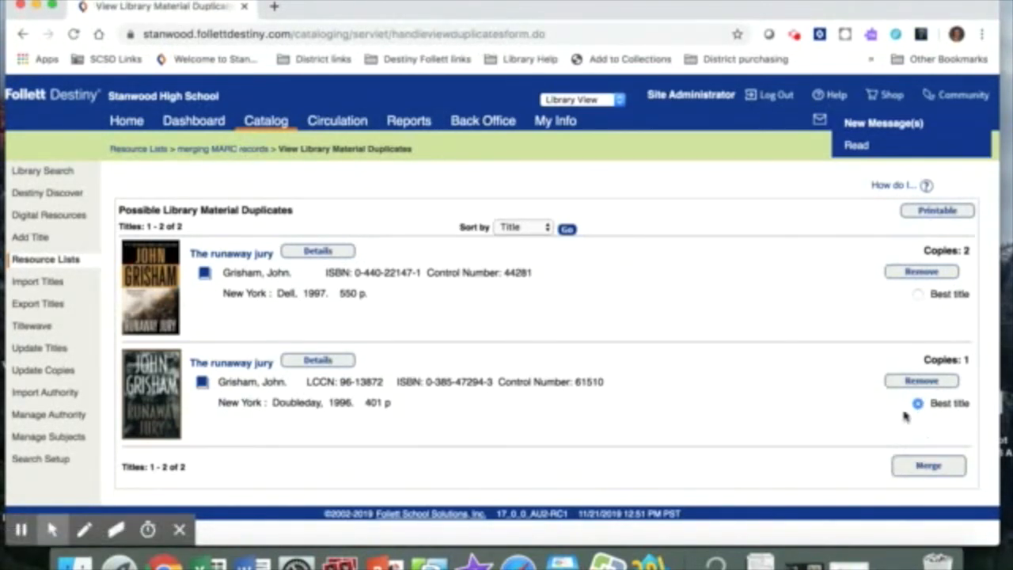
click(928, 467)
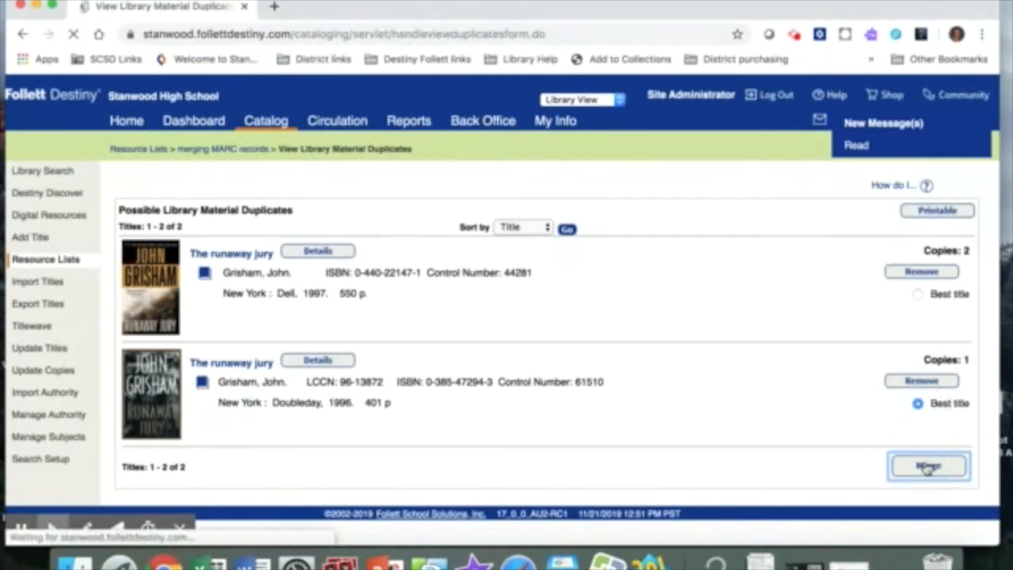
scroll(637, 327, down, 1)
scroll(511, 300, down, 3)
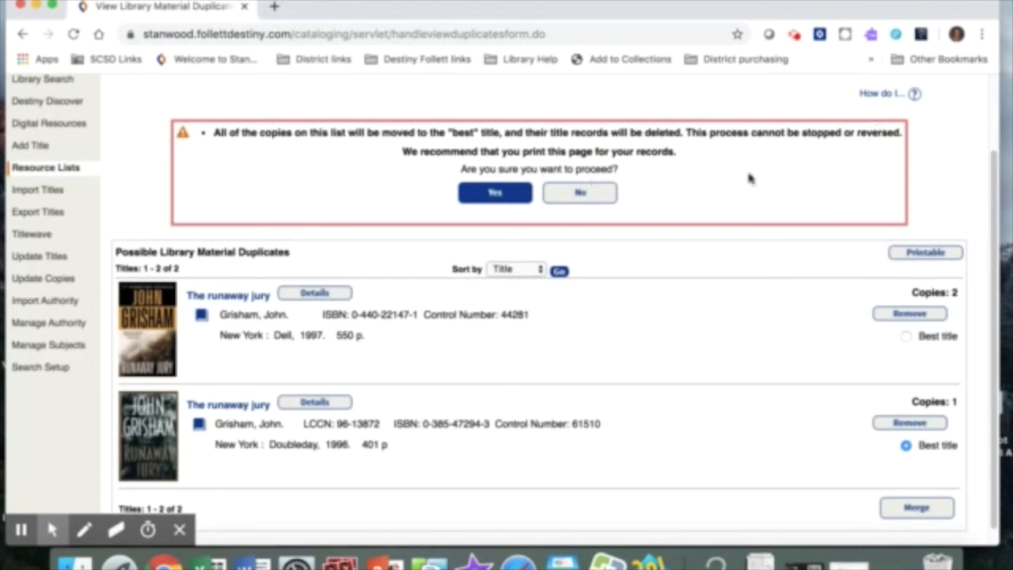
click(495, 195)
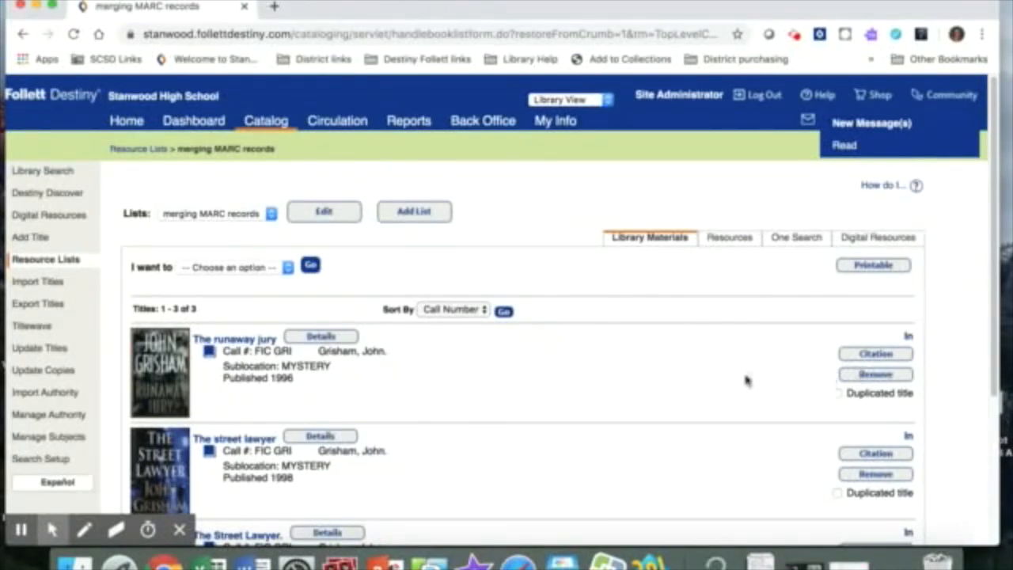
click(873, 377)
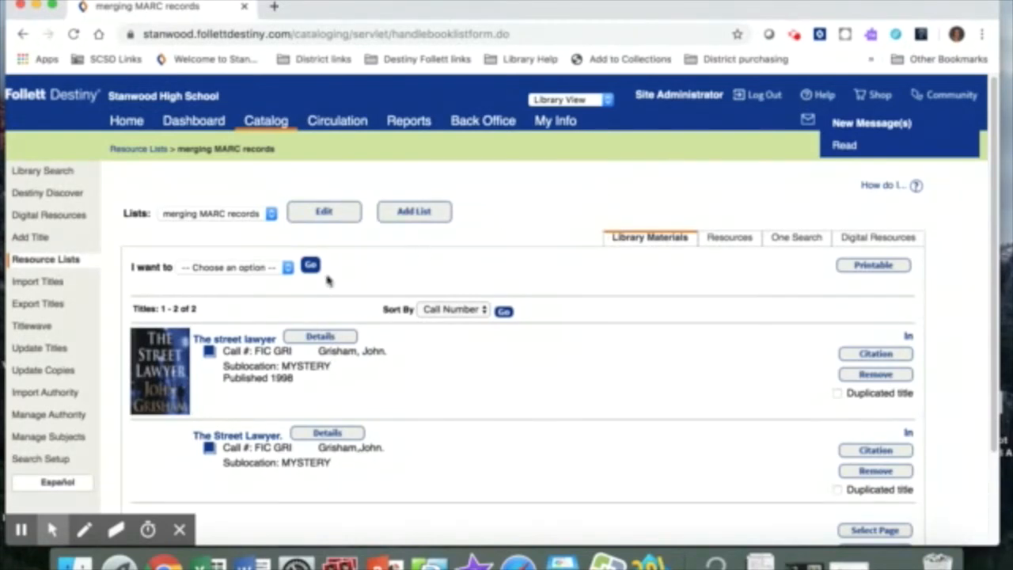
Compare the title details of the two The Street Lawyer records in the "merging MARC records" list.
click(326, 433)
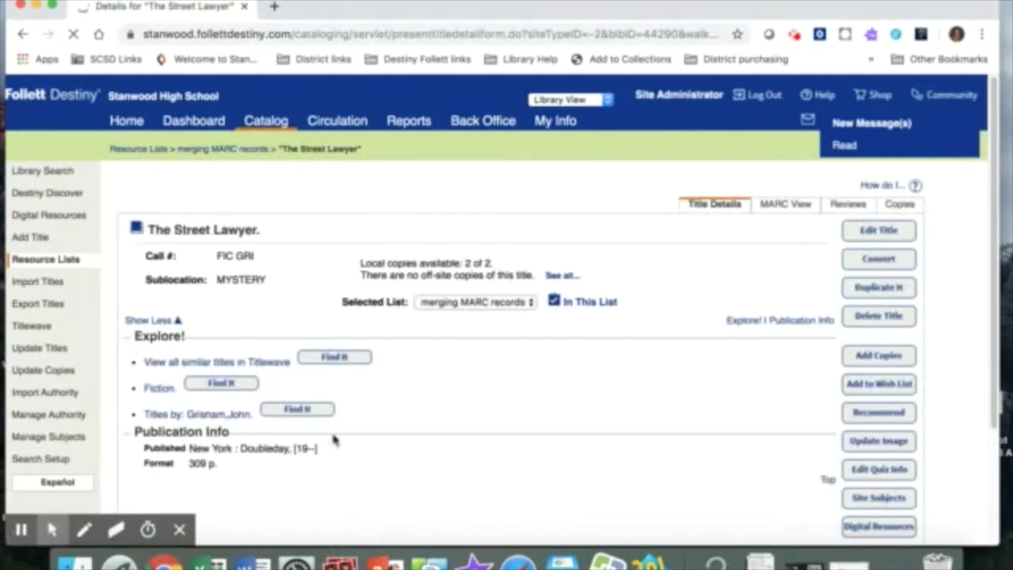
click(222, 149)
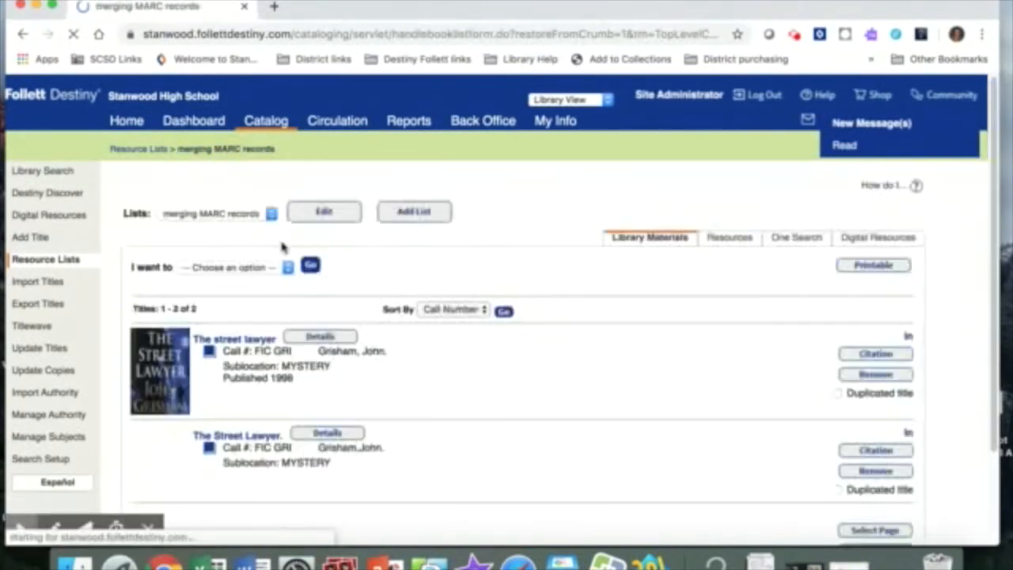
scroll(300, 324, down, 3)
click(319, 225)
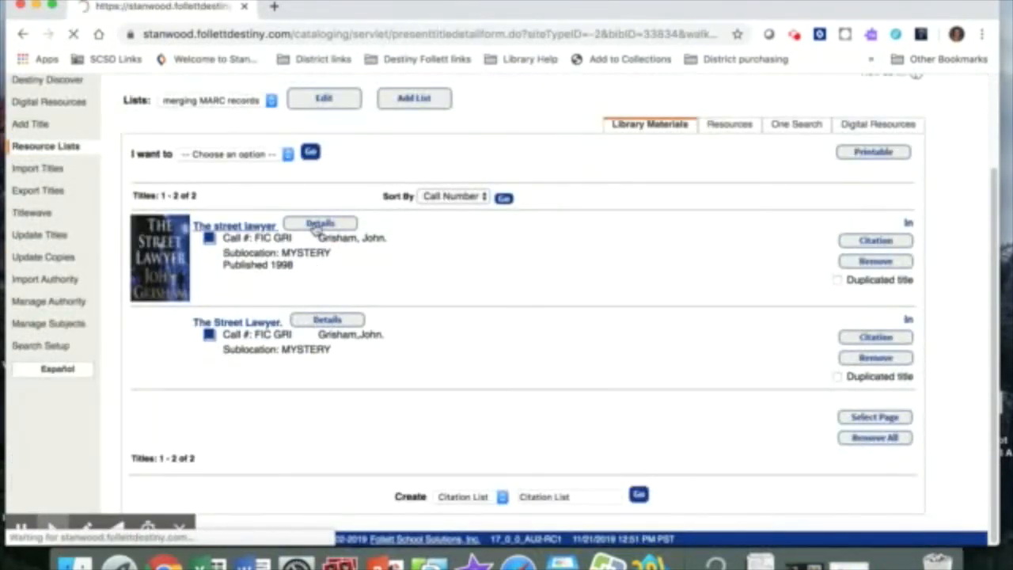
click(252, 151)
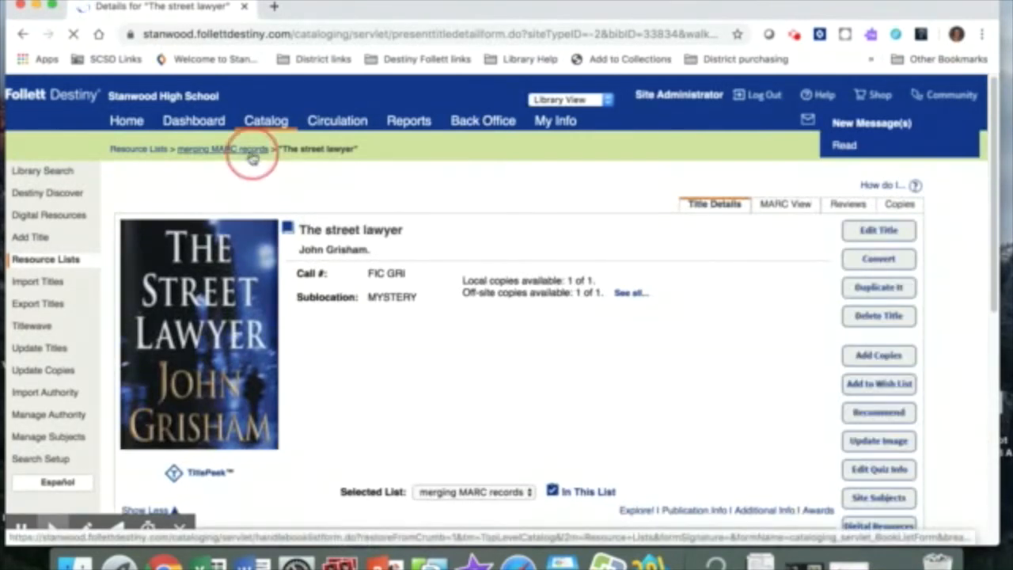
Mark both The Street Lawyer records as duplicated titles and open the list's library material duplicates.
scroll(261, 391, down, 3)
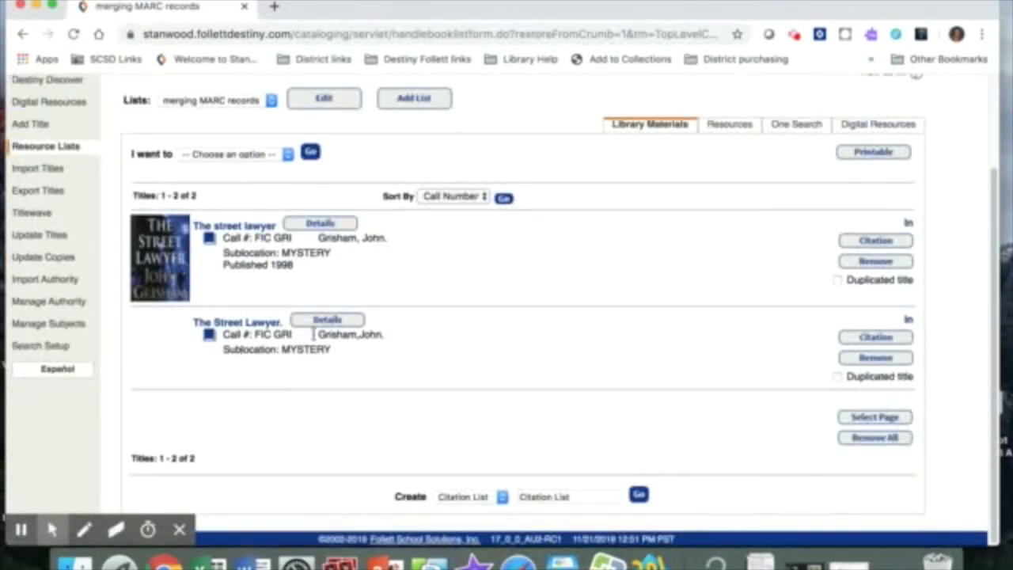
click(837, 280)
click(837, 377)
click(237, 154)
click(252, 205)
click(309, 152)
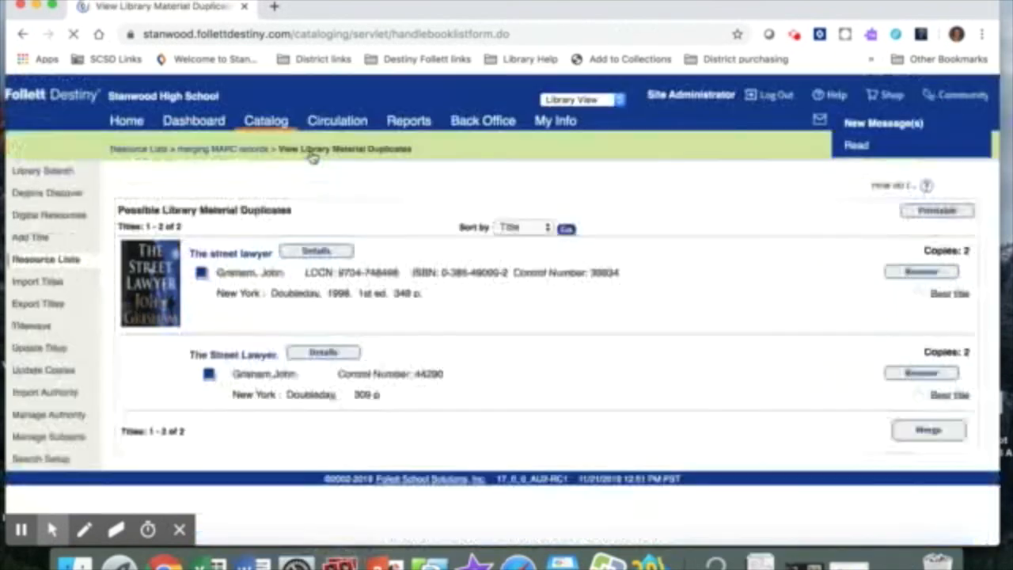
Merge The Street Lawyer duplicates with the 1998 Doubleday record as best title, and remove the merged title from the list.
click(917, 295)
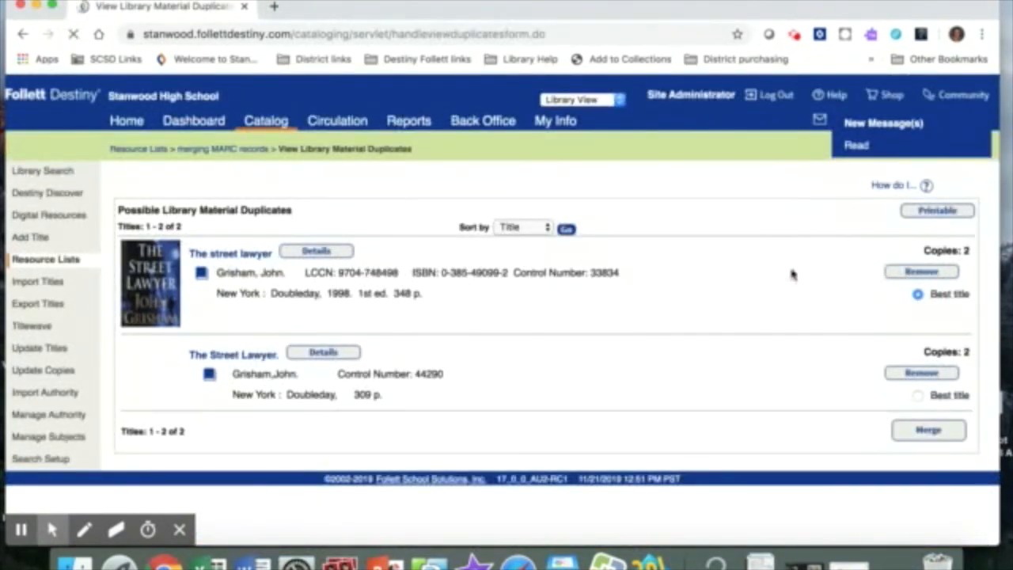
click(924, 430)
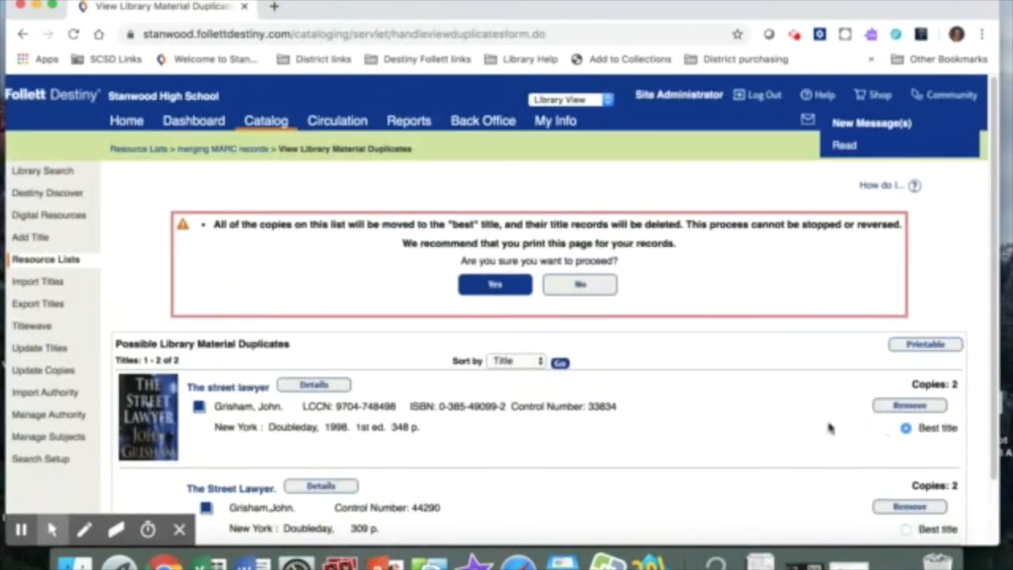
click(487, 294)
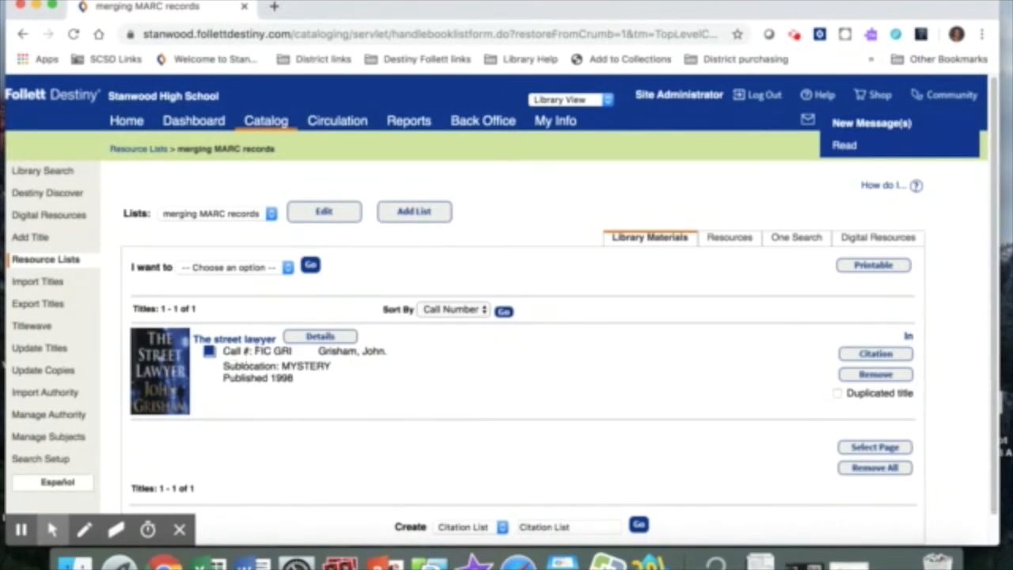
click(871, 375)
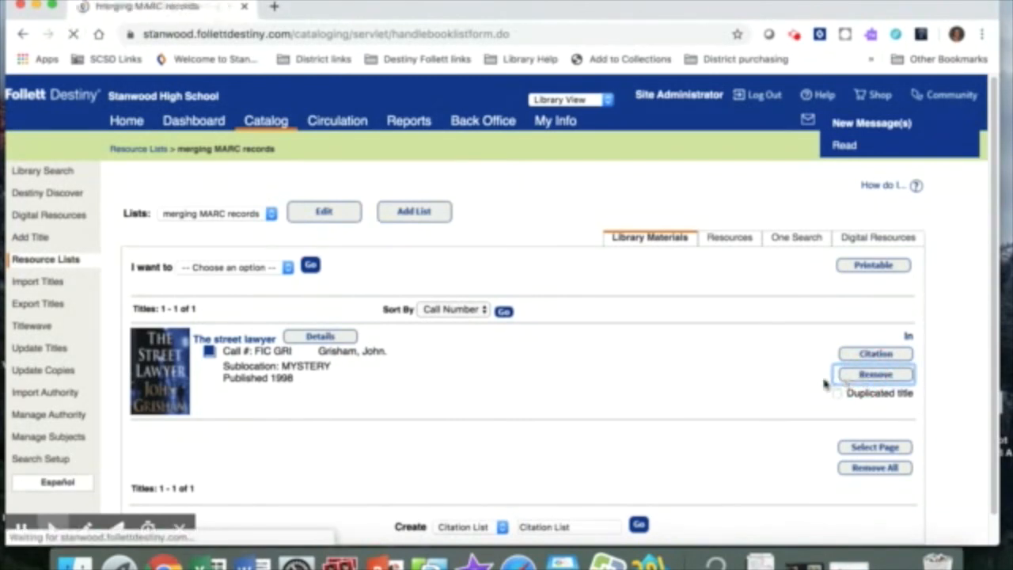